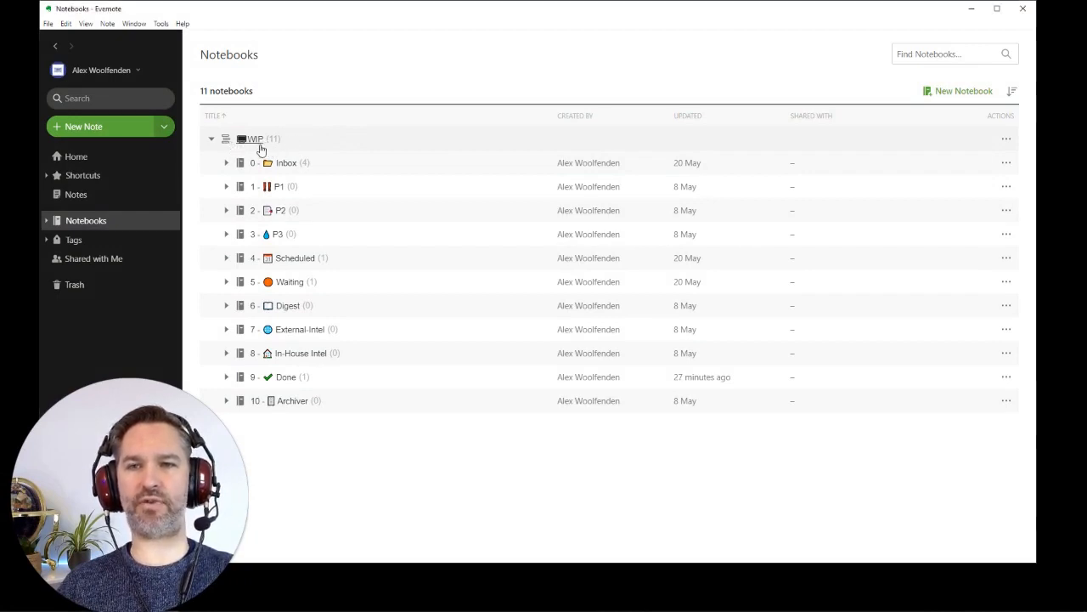
- Open the WIP notebook stack, copy its full name including the emoji, and return to the notebooks list
{"action": "left_click", "coordinate": [261, 147]}
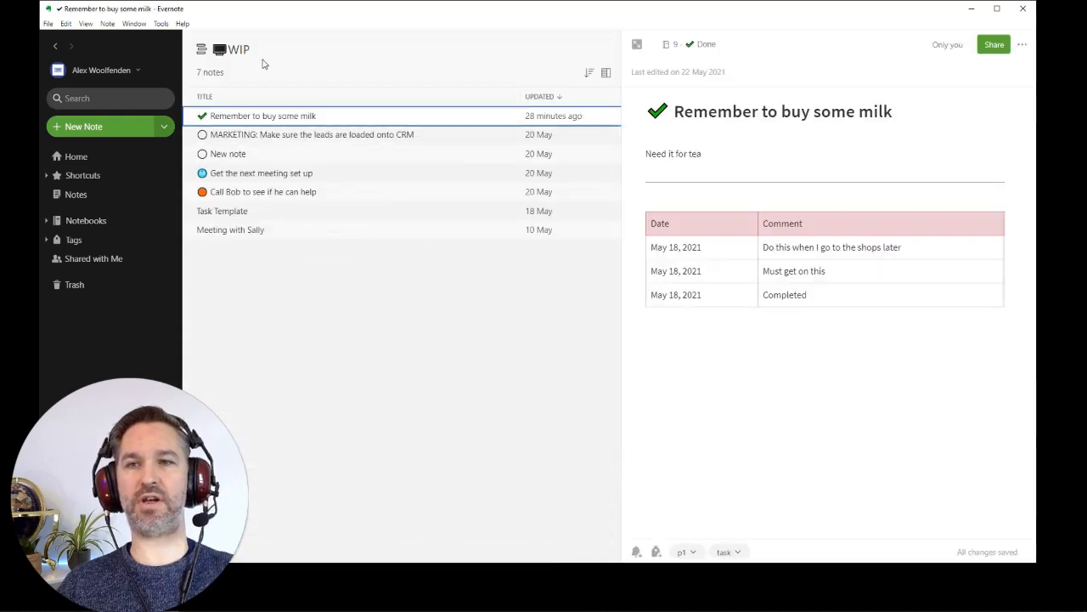
{"action": "left_click_drag", "start_coordinate": [260, 51], "coordinate": [216, 54]}
{"action": "key", "text": "ctrl+c"}
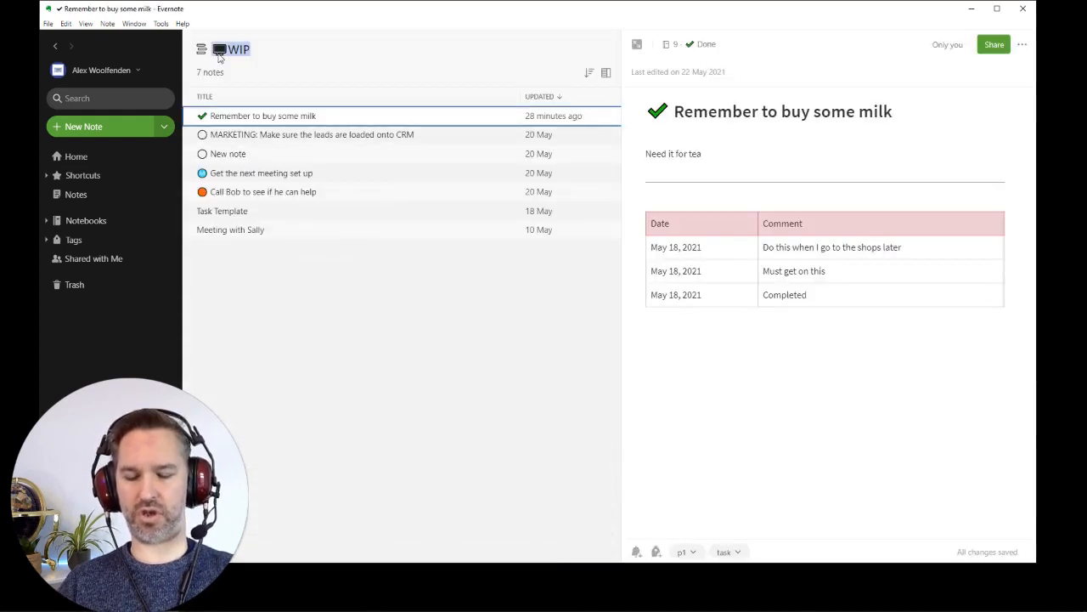
{"action": "left_click", "coordinate": [85, 228]}
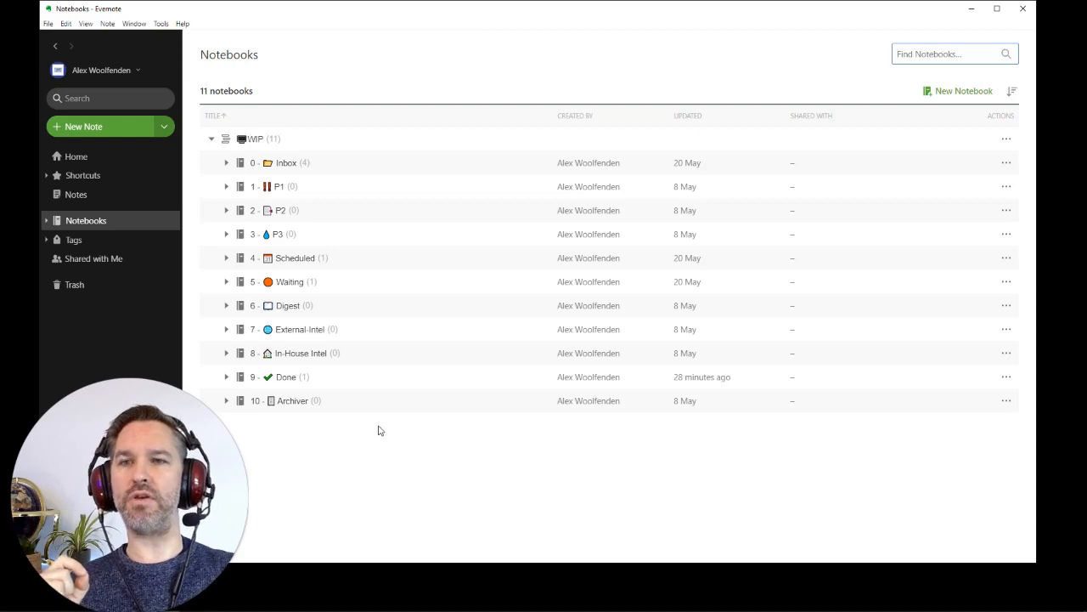
- Search all notes with the query "stack:" followed by the copied WIP stack name
{"action": "left_click", "coordinate": [96, 98]}
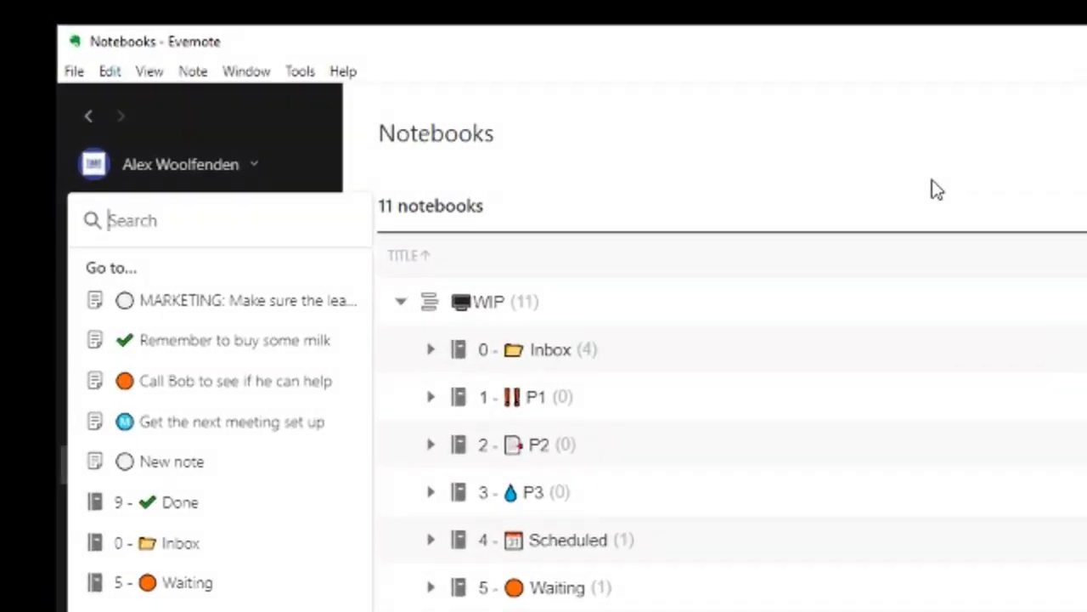
{"action": "type", "text": "stack"}
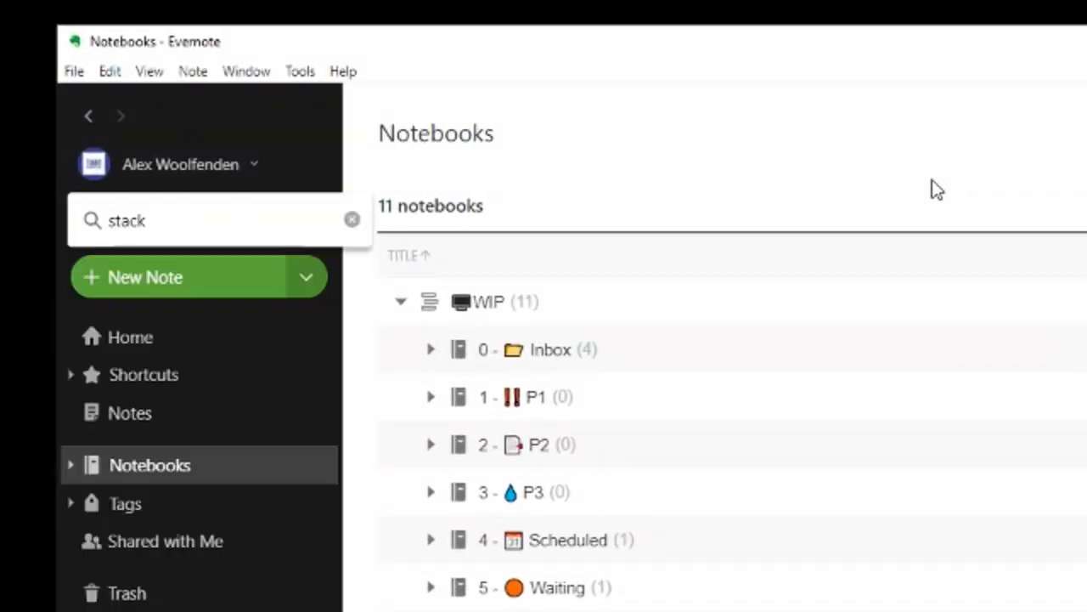
{"action": "type", "text": ":"}
{"action": "key", "text": "ctrl+v"}
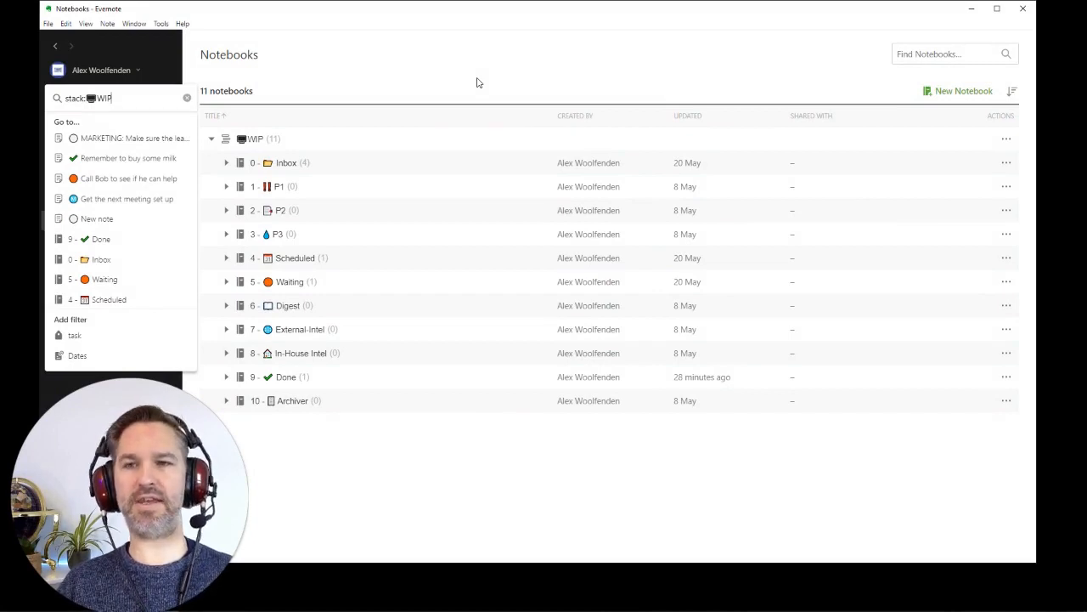
{"action": "key", "text": "Return"}
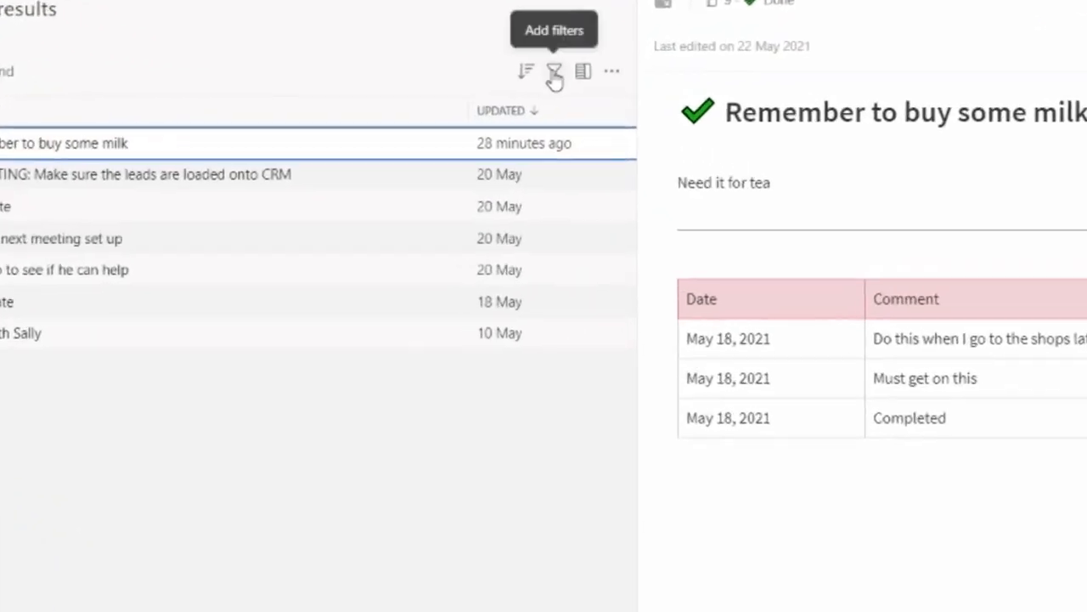
- Filter the search results to notes tagged p1
{"action": "left_click", "coordinate": [546, 68]}
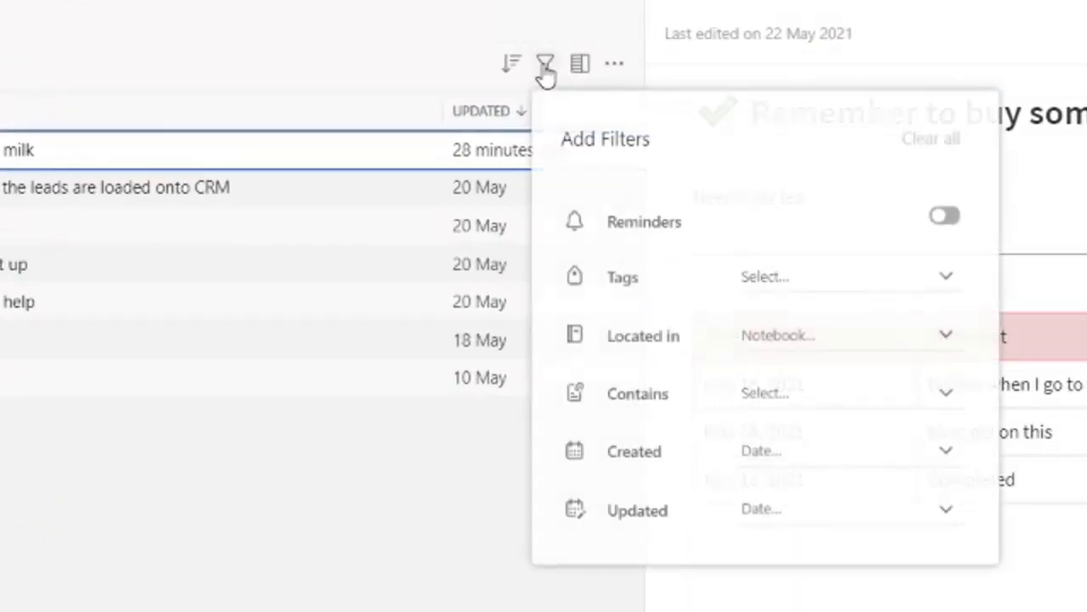
{"action": "left_click", "coordinate": [949, 285]}
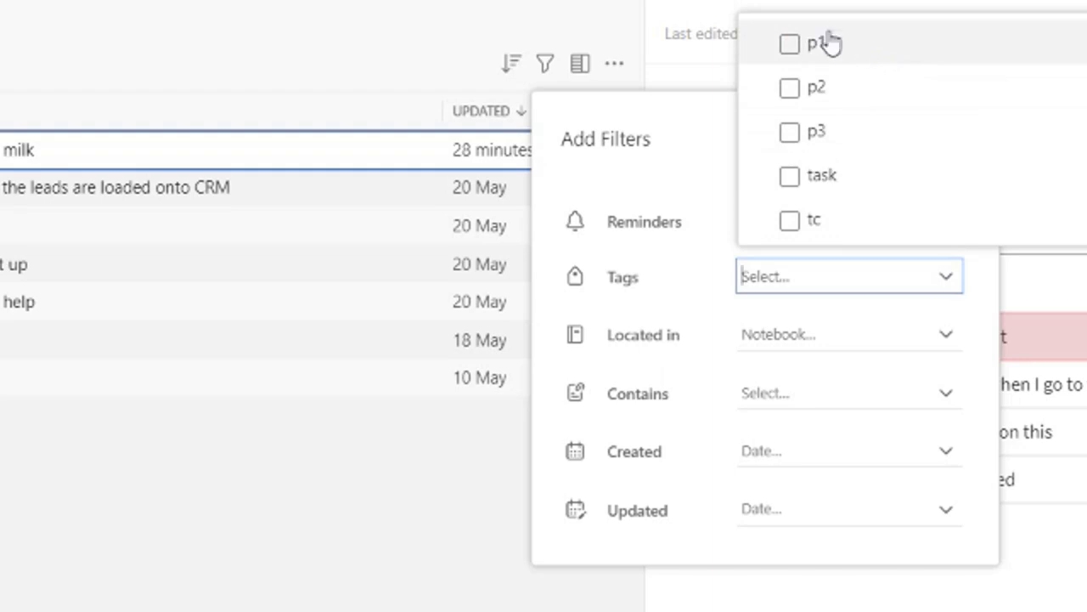
{"action": "left_click", "coordinate": [790, 44]}
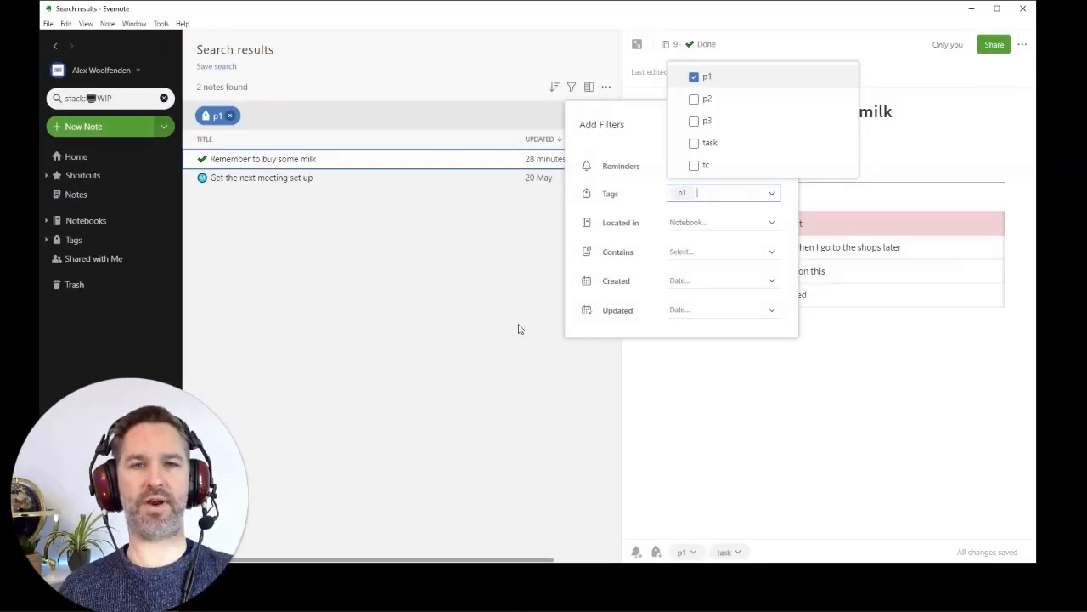
{"action": "left_click", "coordinate": [516, 329]}
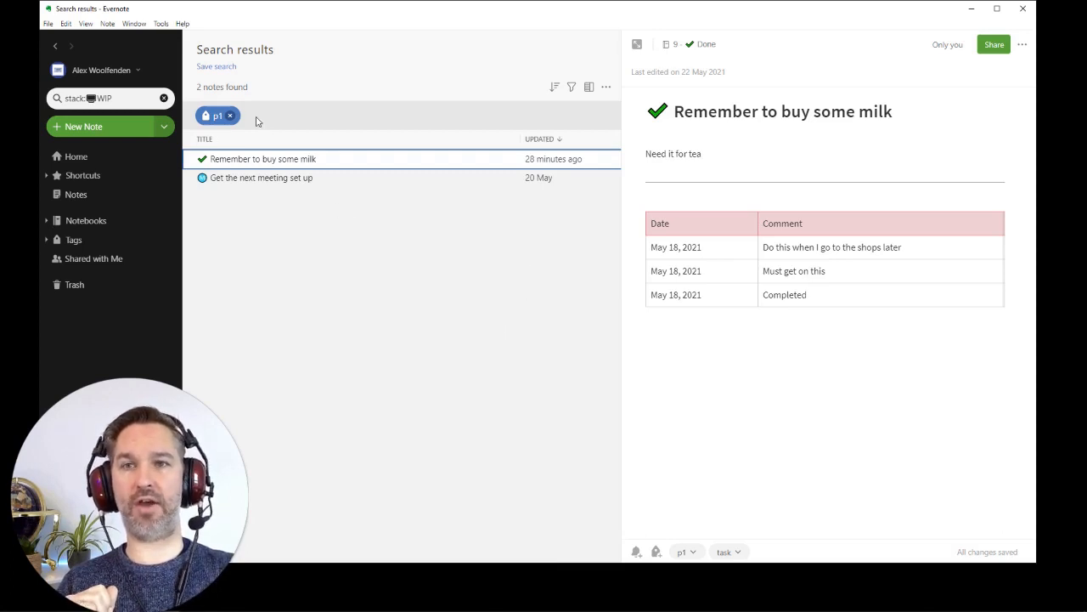
- Save the filtered search as "p1: open" and add it to Shortcuts
{"action": "left_click", "coordinate": [218, 68]}
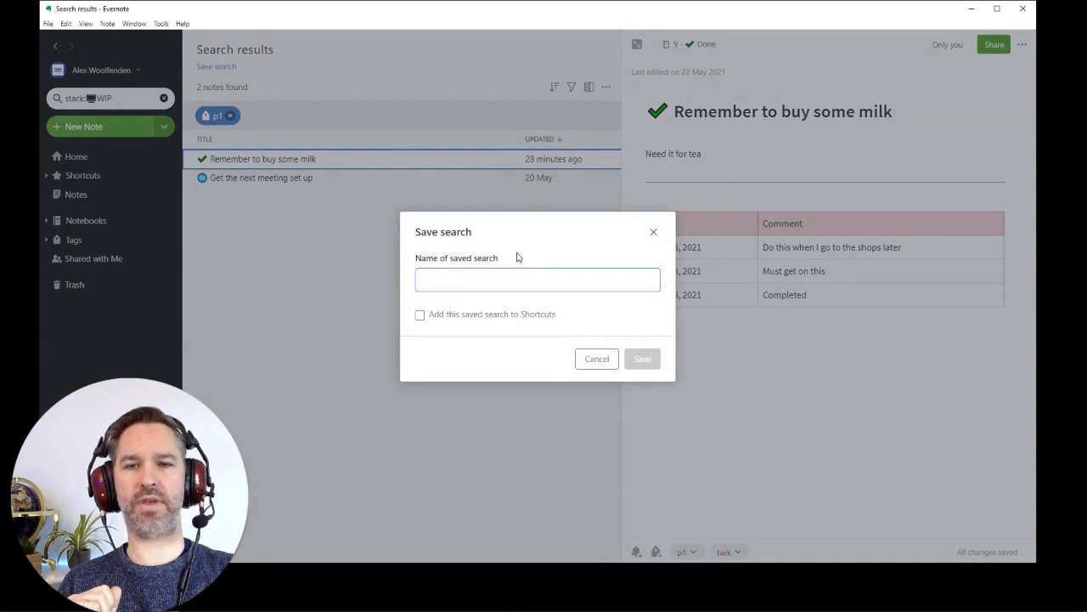
{"action": "type", "text": "p1"}
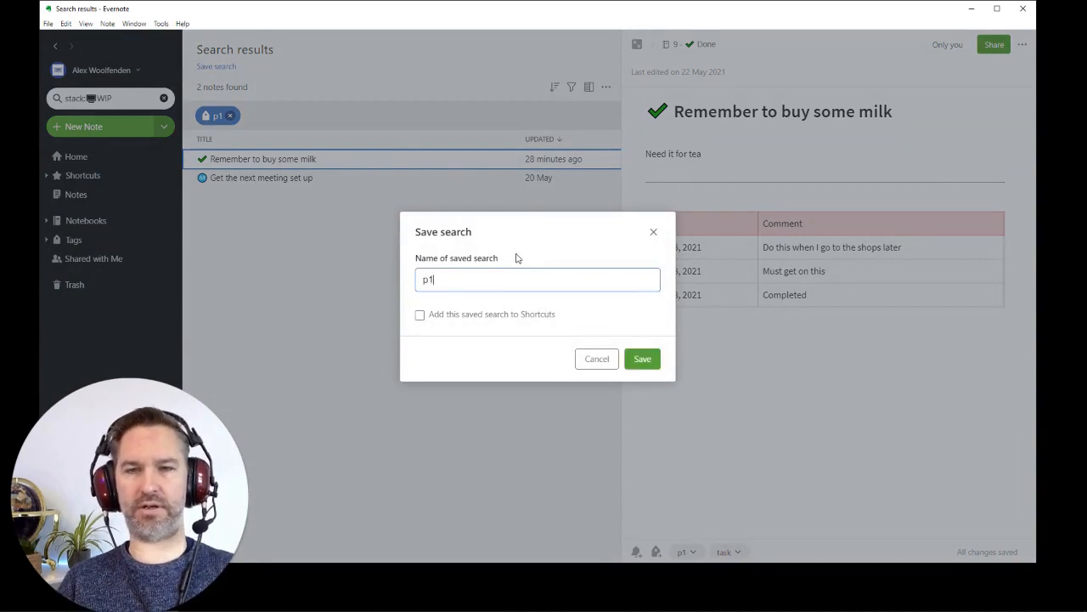
{"action": "type", "text": ". open"}
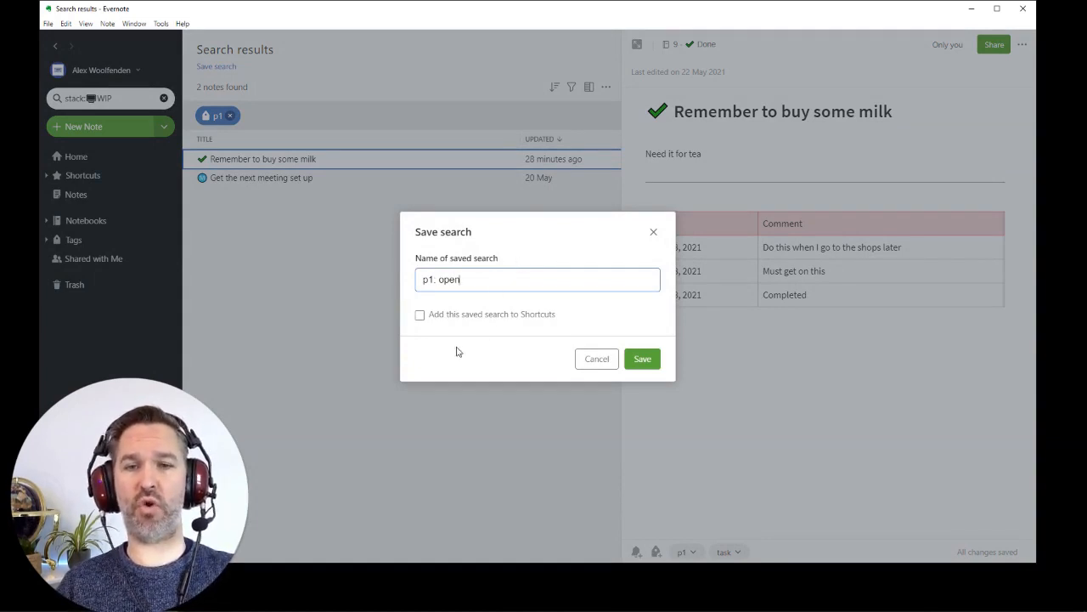
{"action": "left_click", "coordinate": [419, 319]}
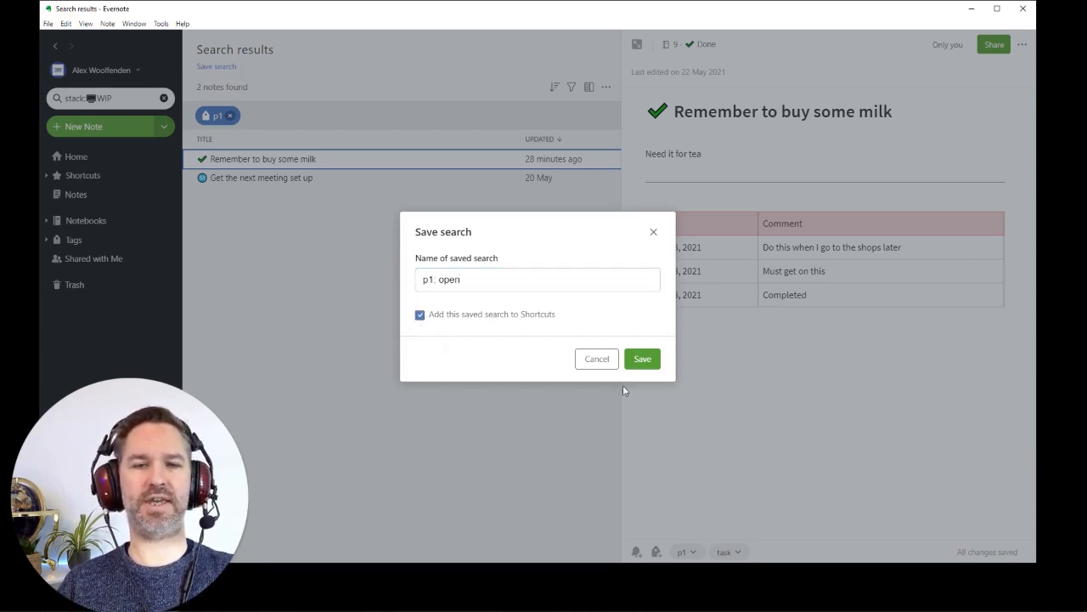
{"action": "left_click", "coordinate": [642, 359]}
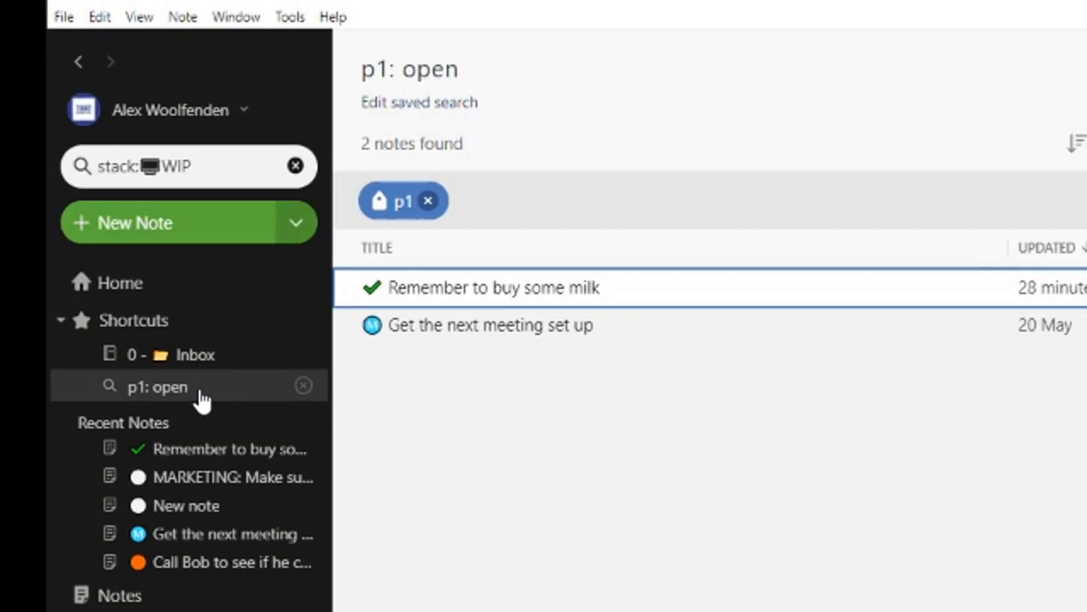
- Move the "p1: open" shortcut above the Inbox shortcut, then go to Home and launch the first shortcut
{"action": "left_click_drag", "start_coordinate": [202, 396], "coordinate": [223, 351]}
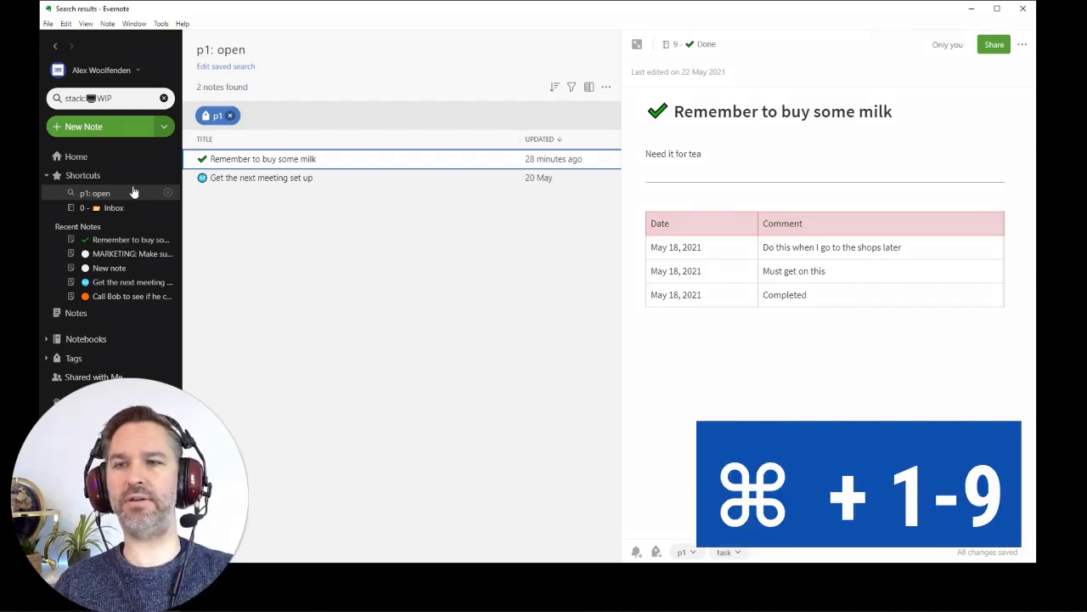
{"action": "left_click", "coordinate": [84, 159]}
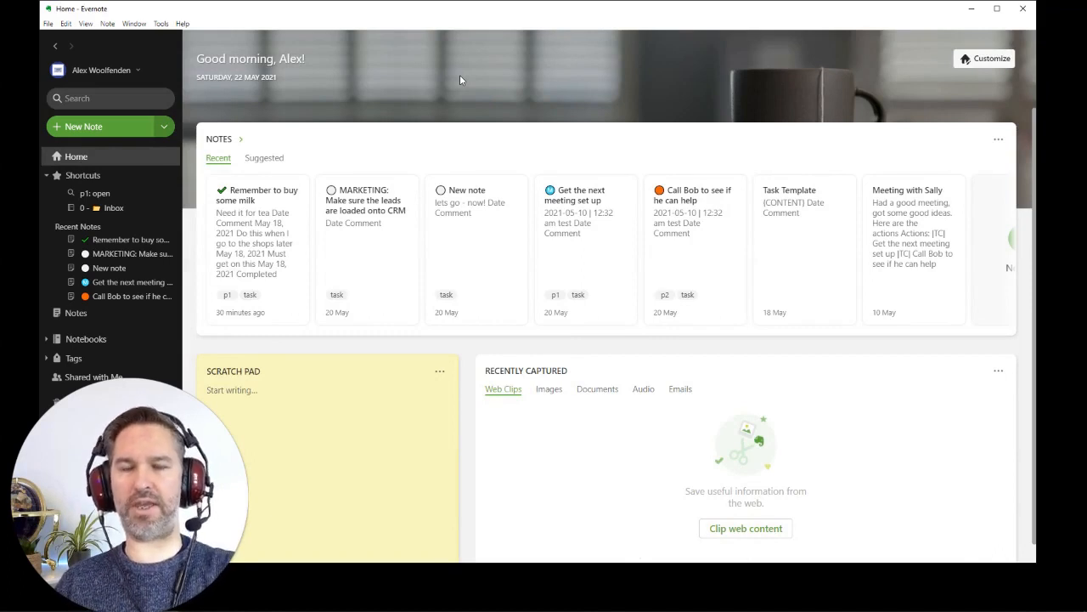
{"action": "key", "text": "ctrl+1"}
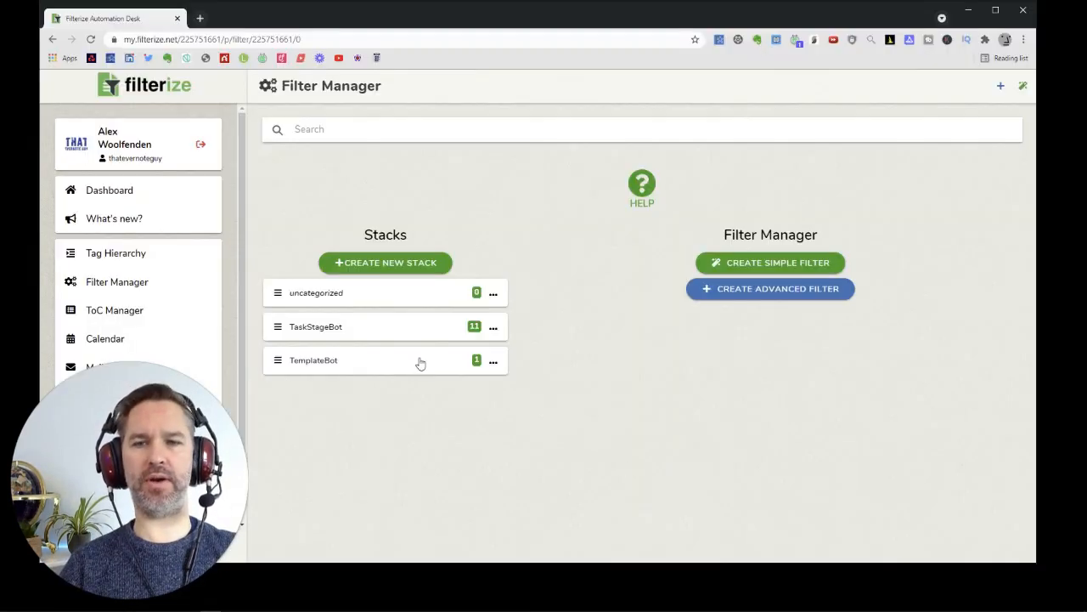
- In Filterize's TaskStageBot stack, start a simple filter whose action adds a newly created tag "done"
{"action": "left_click", "coordinate": [393, 331]}
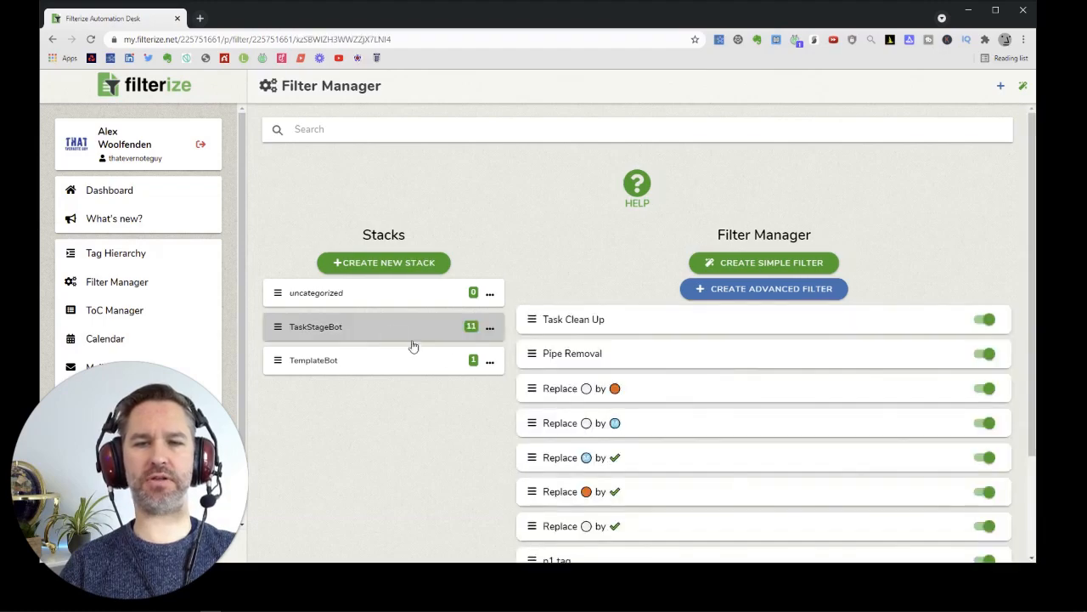
{"action": "left_click", "coordinate": [767, 261]}
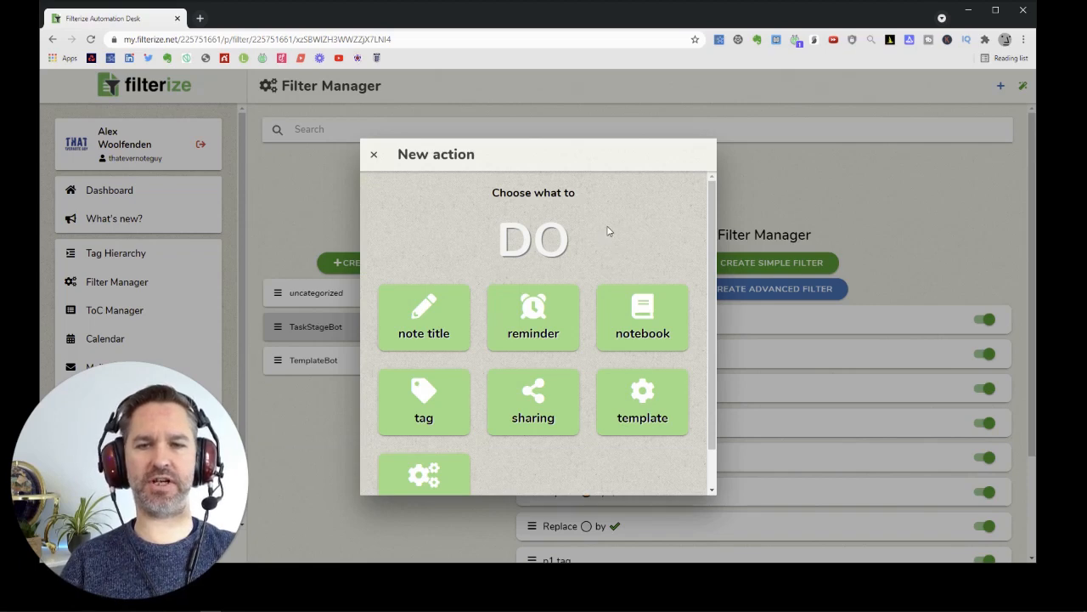
{"action": "left_click", "coordinate": [449, 421]}
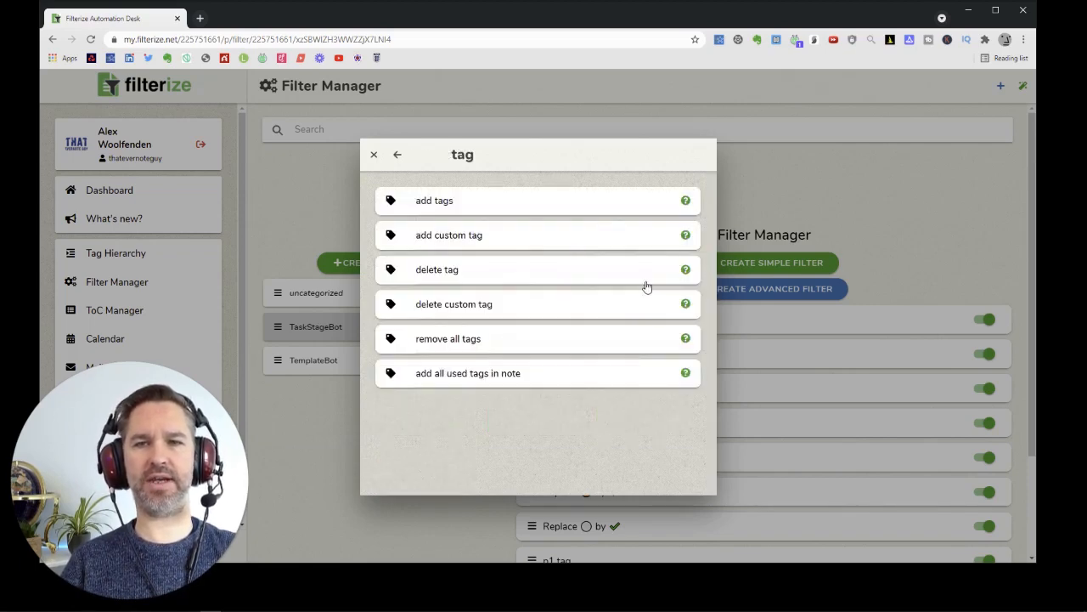
{"action": "left_click", "coordinate": [461, 202]}
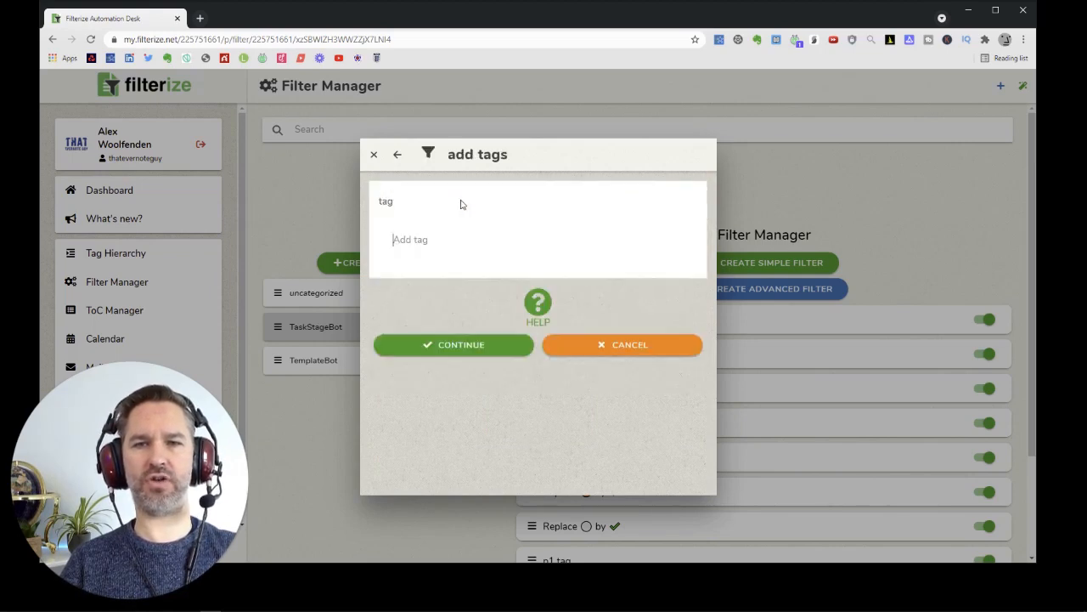
{"action": "left_click", "coordinate": [412, 239]}
{"action": "type", "text": "done"}
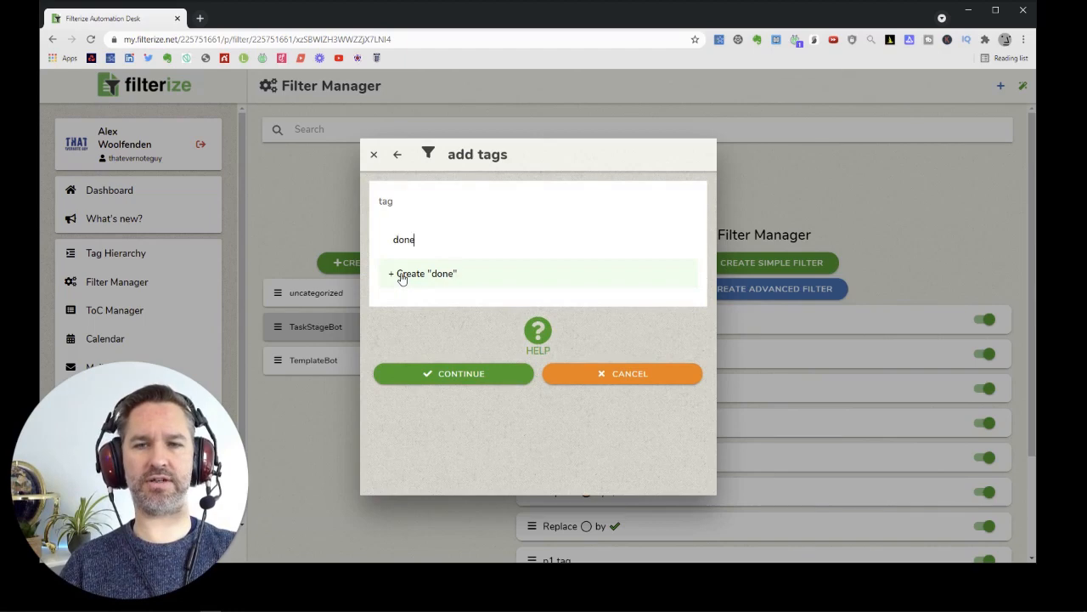
{"action": "left_click", "coordinate": [402, 276]}
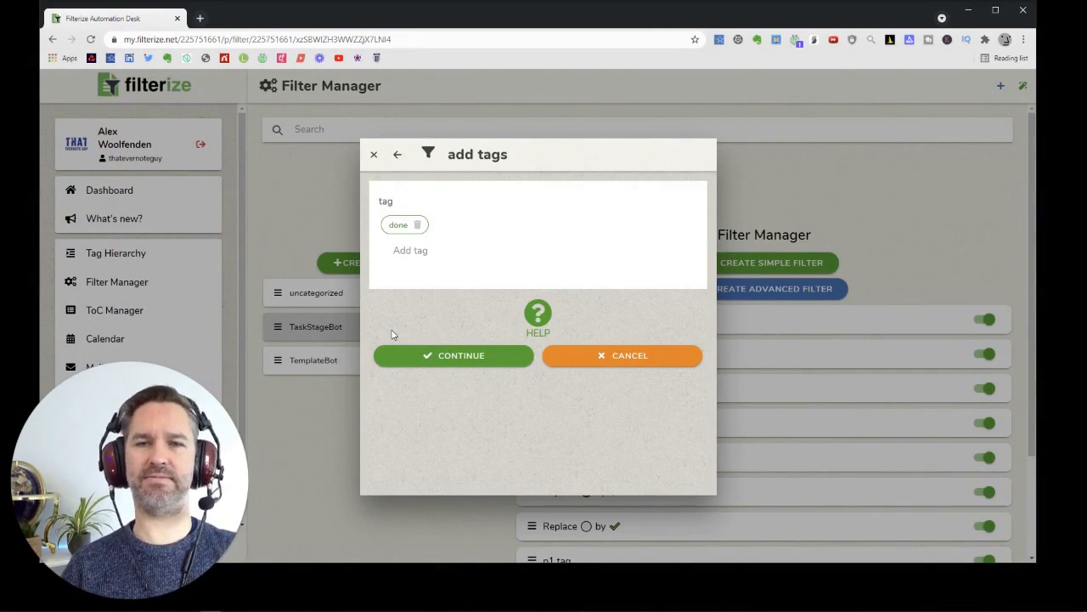
{"action": "left_click", "coordinate": [446, 360]}
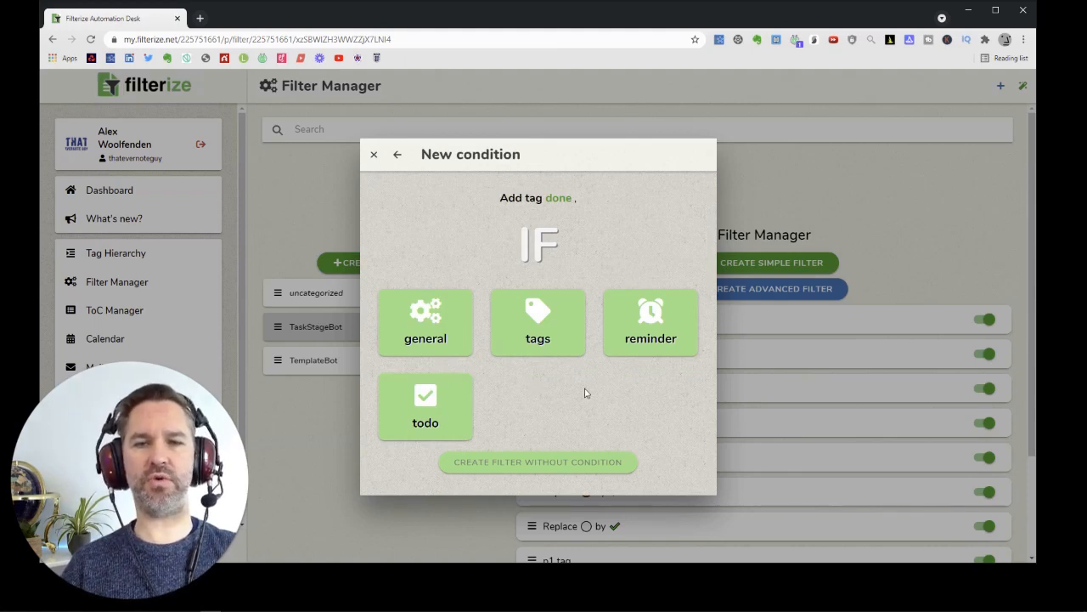
- Add the general condition that the note is in the notebook "9 - ✔ Done"
{"action": "left_click", "coordinate": [439, 341]}
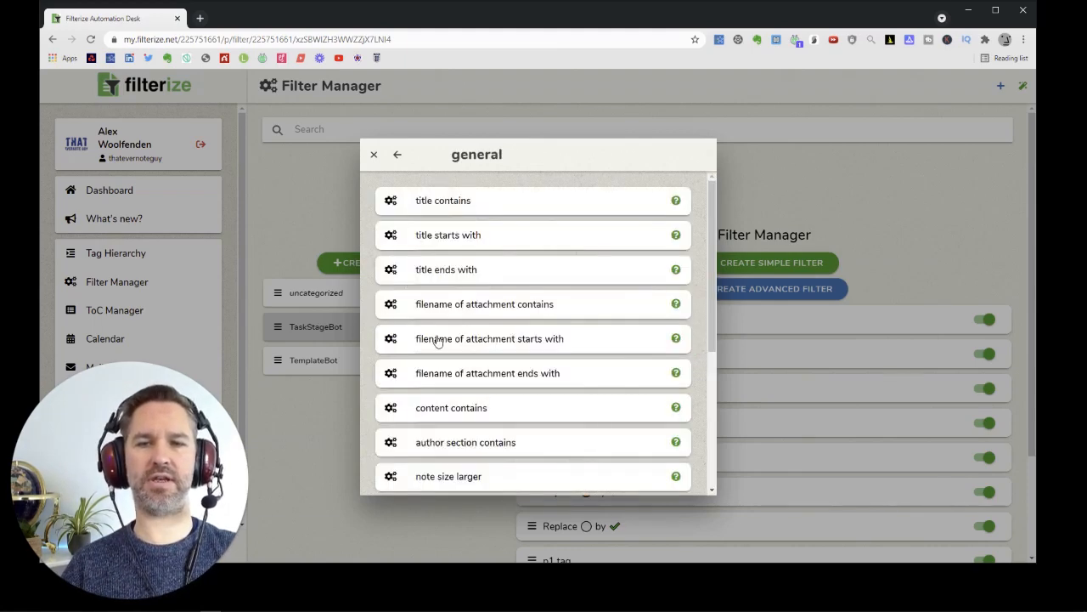
{"action": "scroll", "coordinate": [593, 331], "scroll_direction": "down", "scroll_amount": 2}
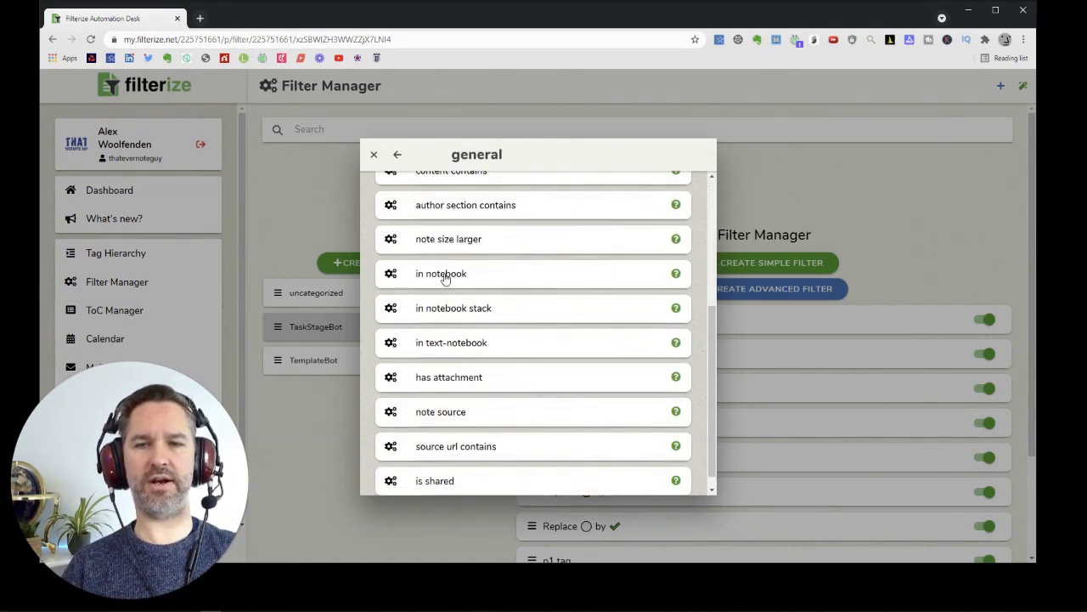
{"action": "left_click", "coordinate": [447, 274]}
{"action": "left_click", "coordinate": [409, 270]}
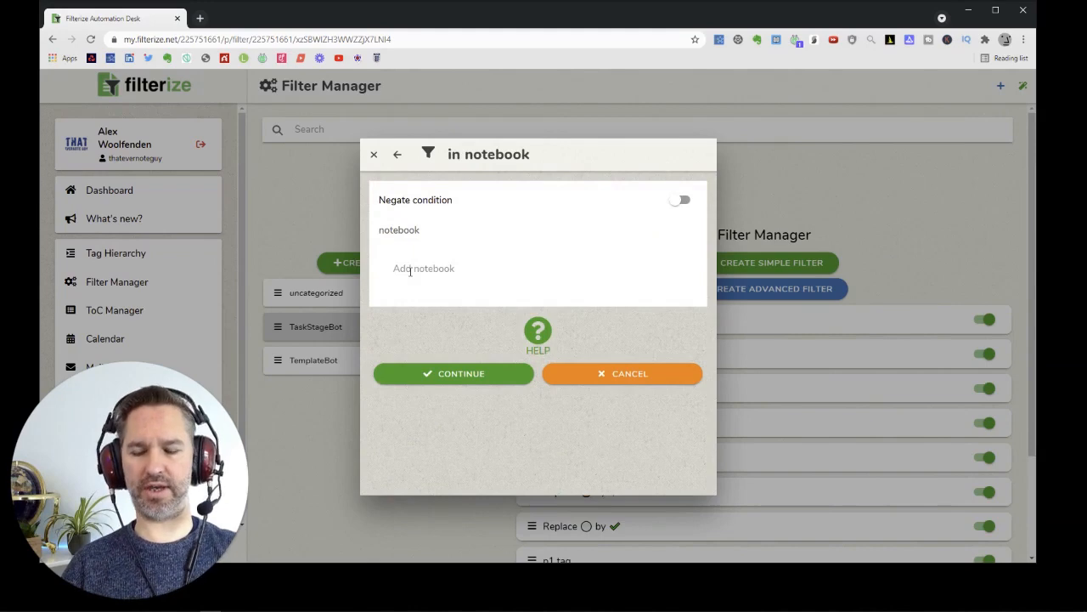
{"action": "type", "text": "9"}
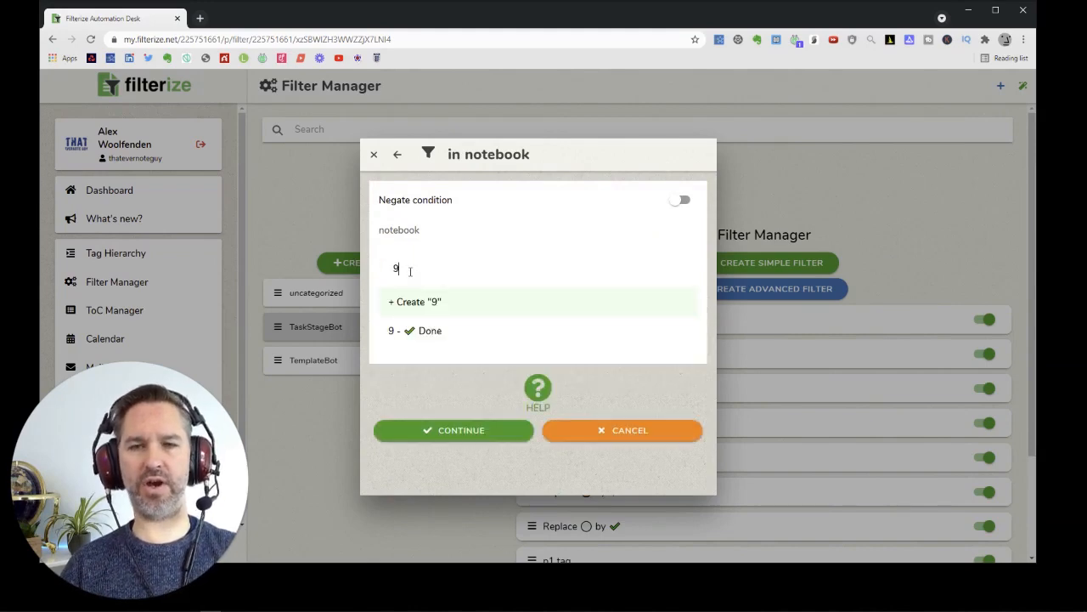
{"action": "left_click", "coordinate": [428, 336]}
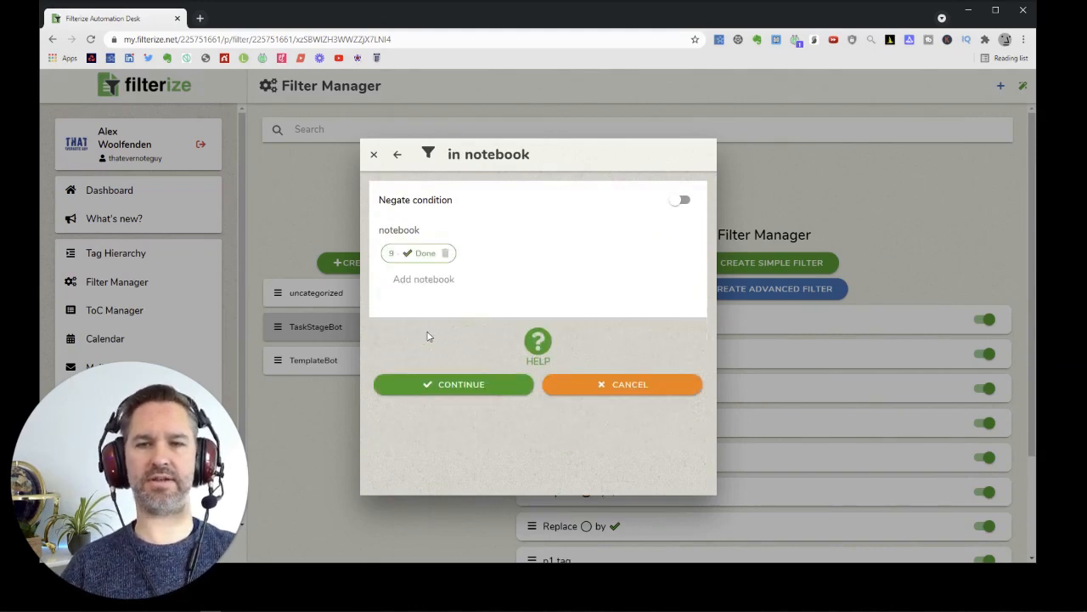
{"action": "left_click", "coordinate": [446, 387]}
- Name the filter "Tag as done when moved to done notebook", save it in the TaskStageBot stack and dismiss the confirmation
{"action": "left_click_drag", "start_coordinate": [414, 351], "coordinate": [529, 349]}
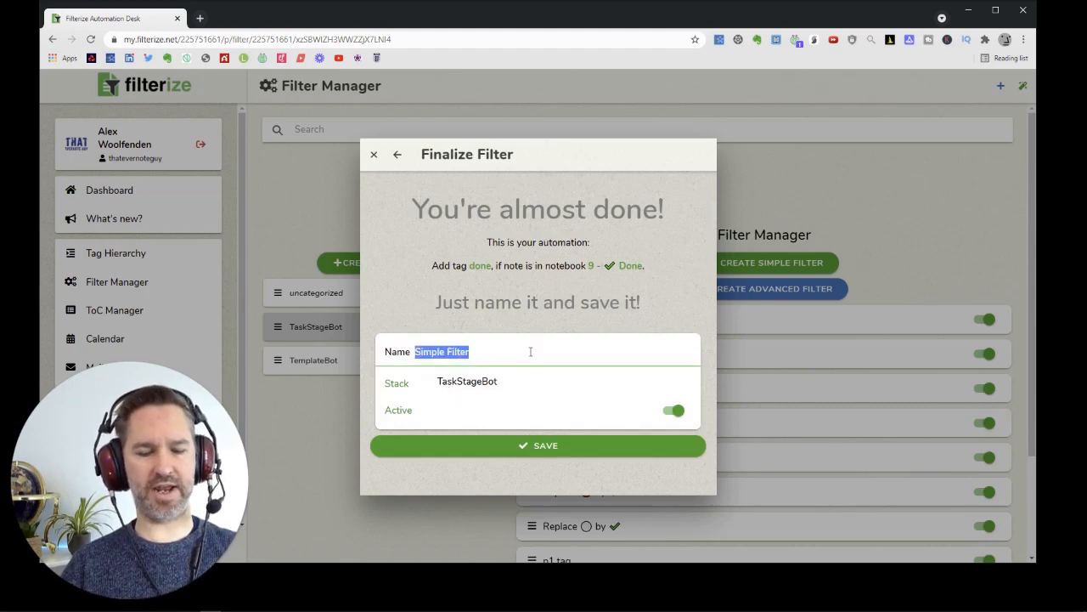
{"action": "key", "text": "BackSpace"}
{"action": "type", "text": "Tag"}
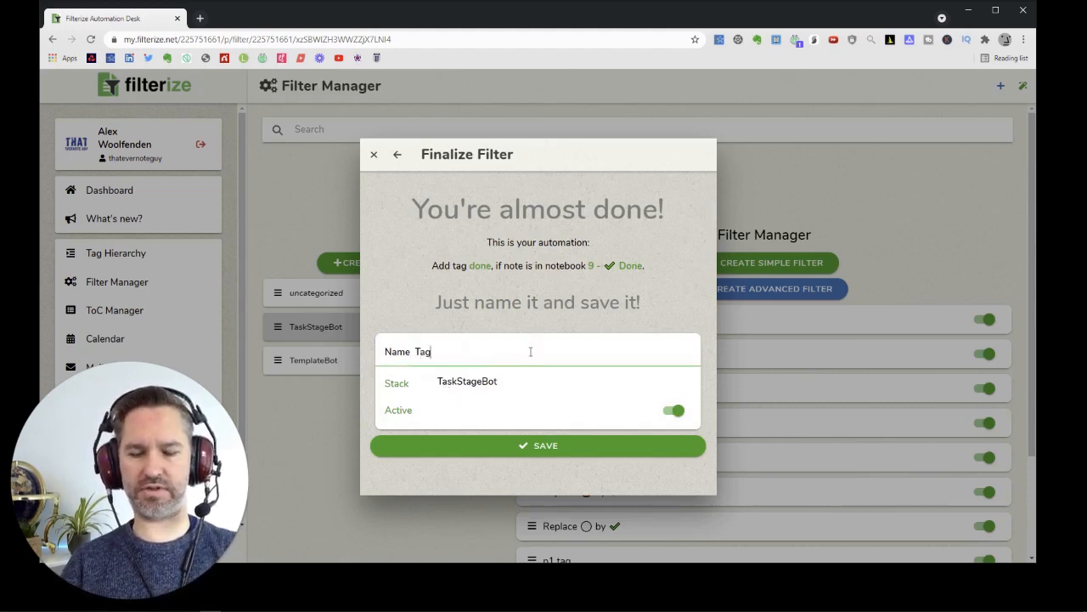
{"action": "type", "text": " as done when "}
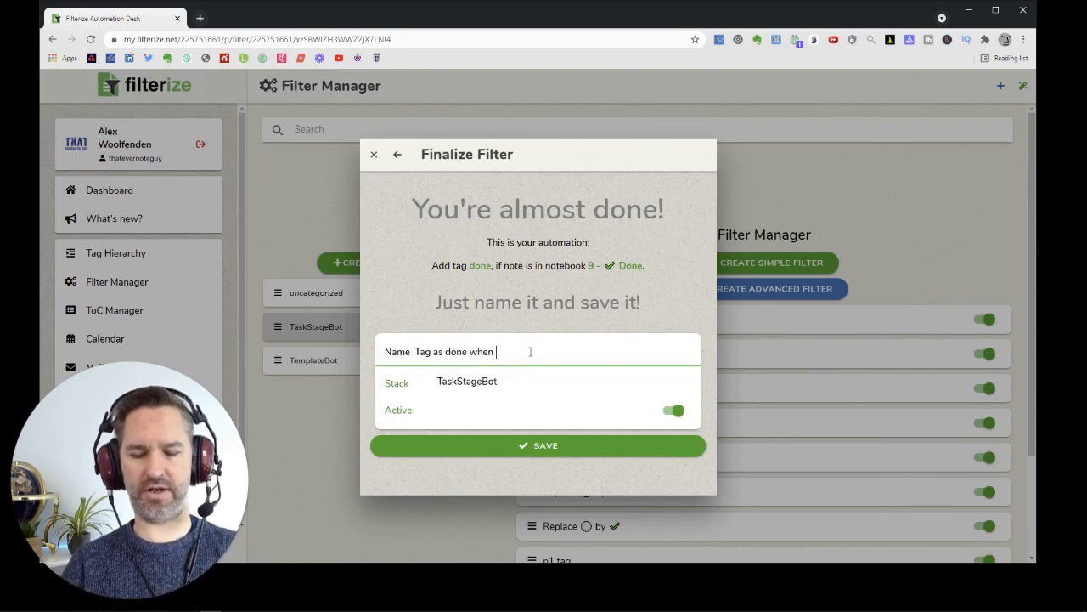
{"action": "type", "text": "moved to done notebook"}
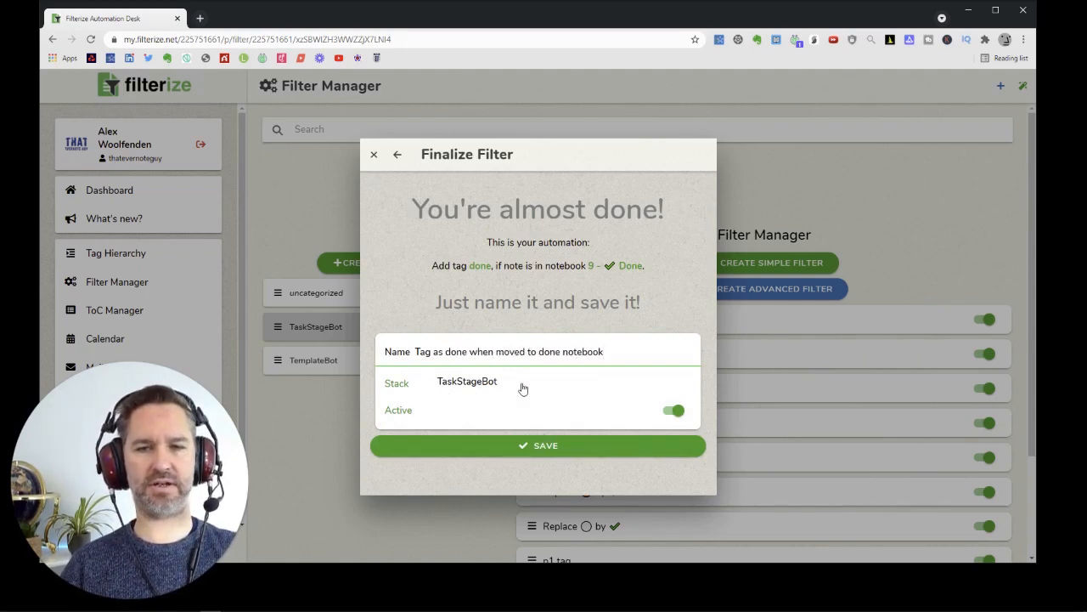
{"action": "left_click", "coordinate": [563, 448]}
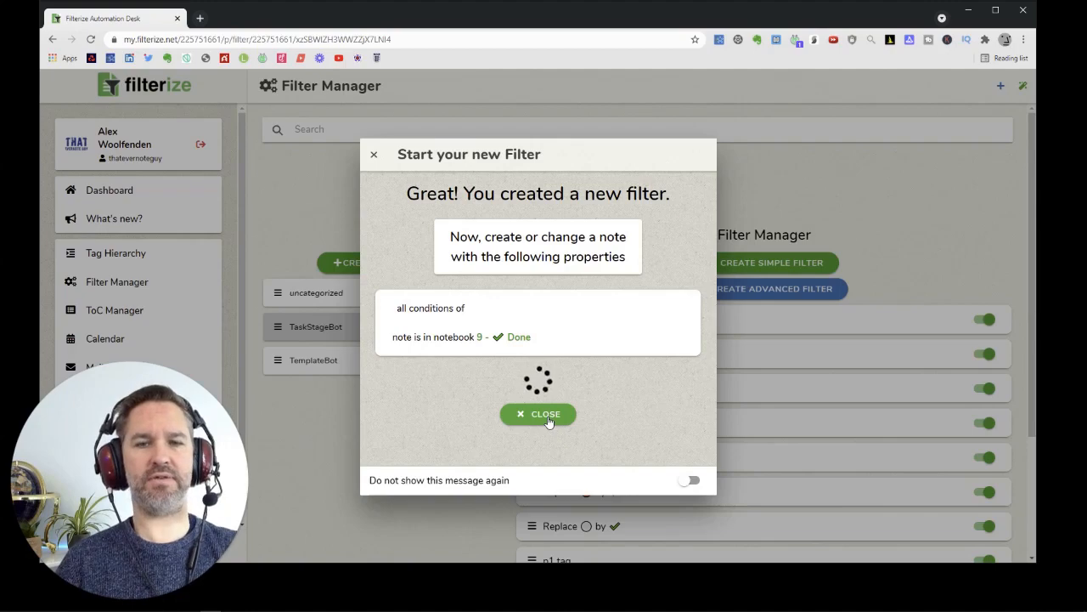
{"action": "left_click", "coordinate": [548, 421]}
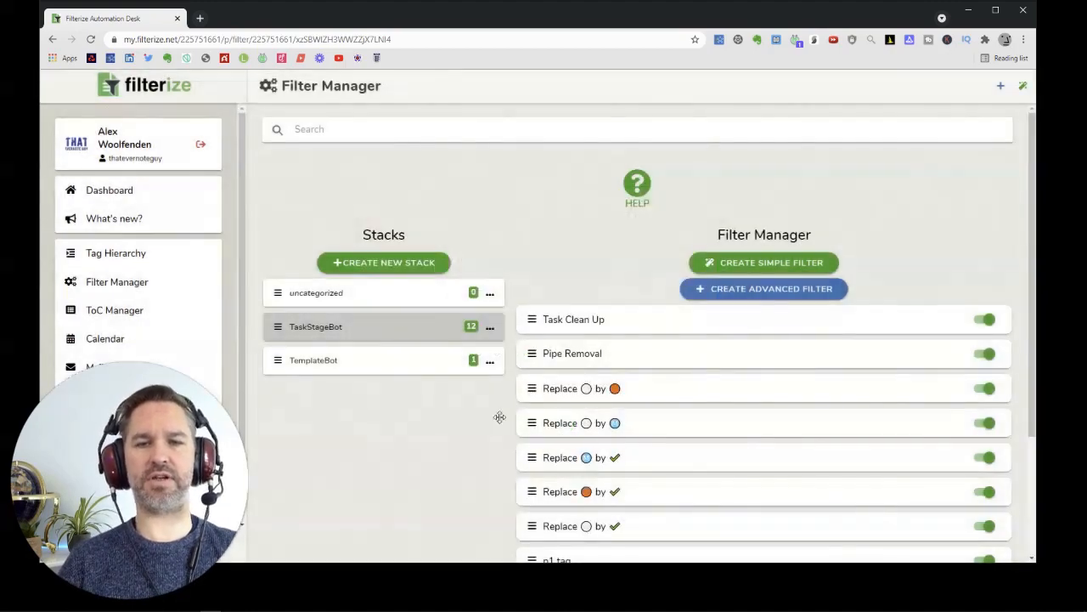
- Switch to Evernote, check the tags on the "Remember to buy some milk" note and rerun the "p1: open" saved search
{"action": "key", "text": "alt+Tab"}
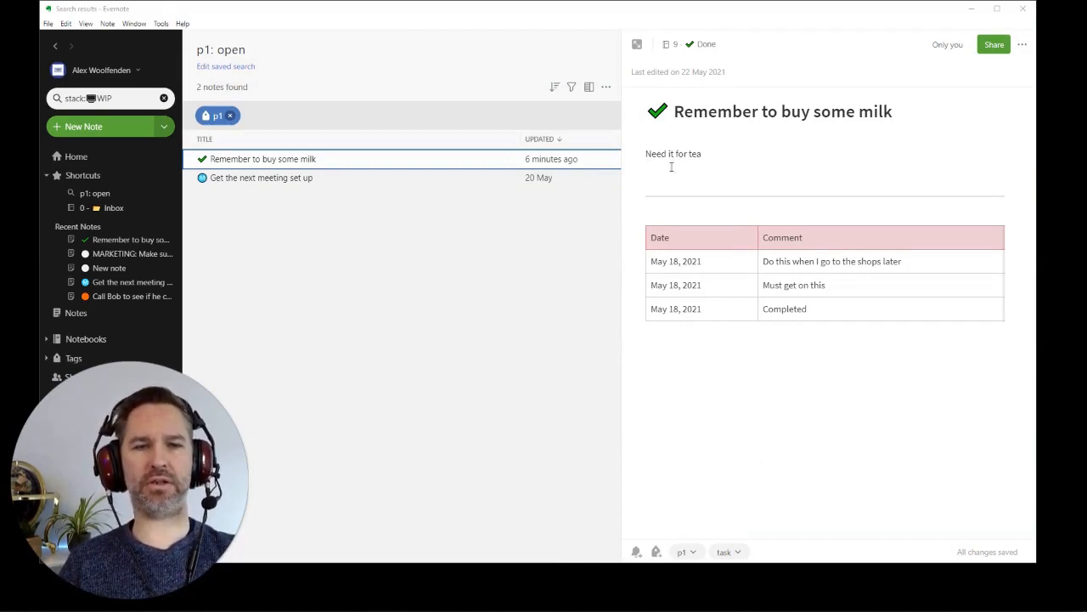
{"action": "left_click", "coordinate": [745, 160]}
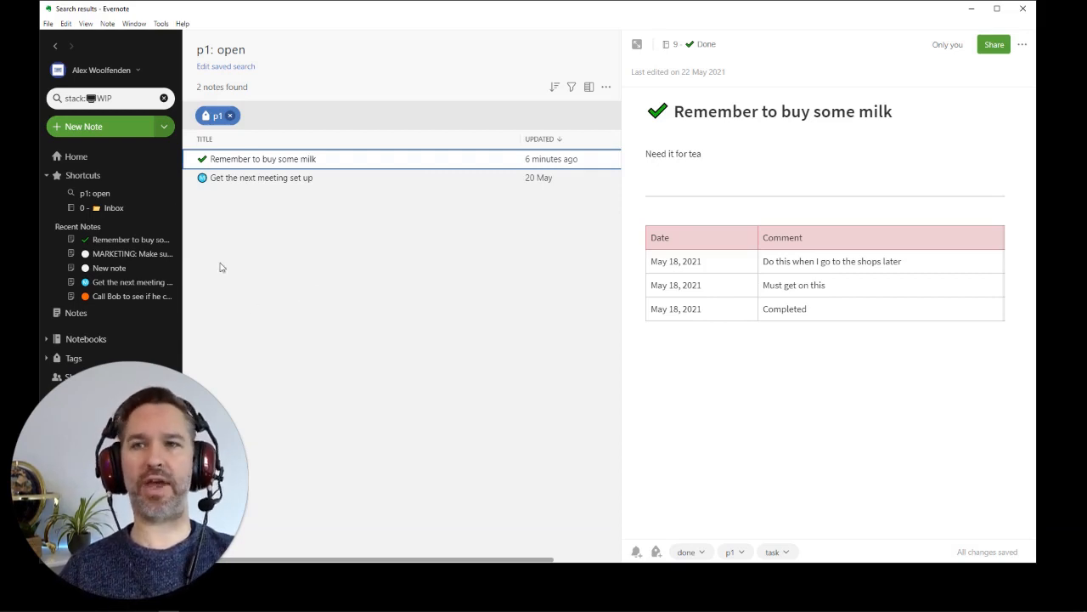
{"action": "left_click", "coordinate": [100, 194]}
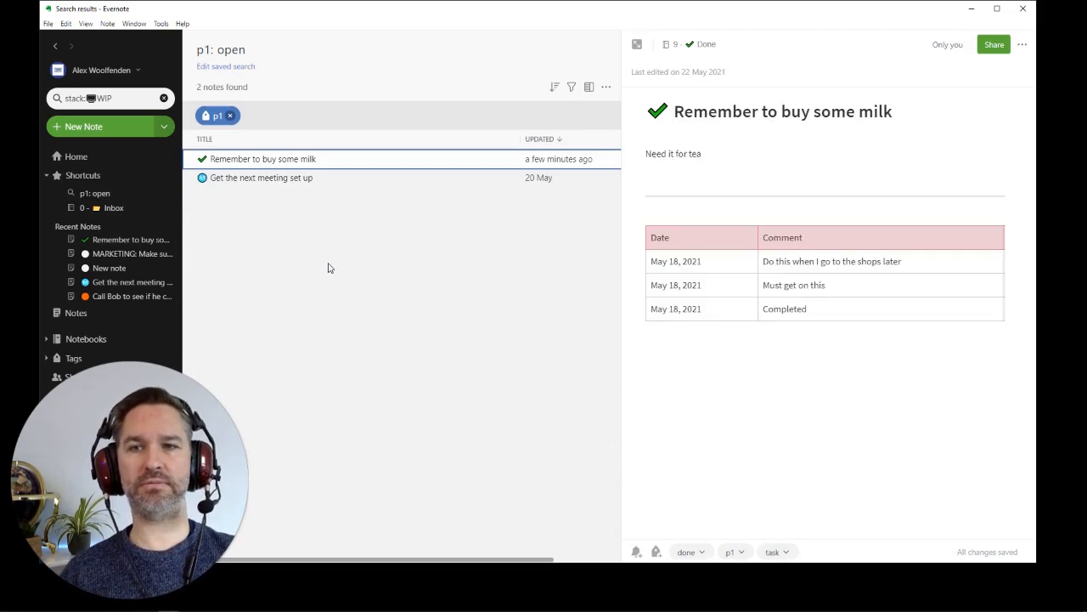
- Add "-tag:done" to the WIP stack search with the p1 filter and run it
{"action": "left_click", "coordinate": [133, 99]}
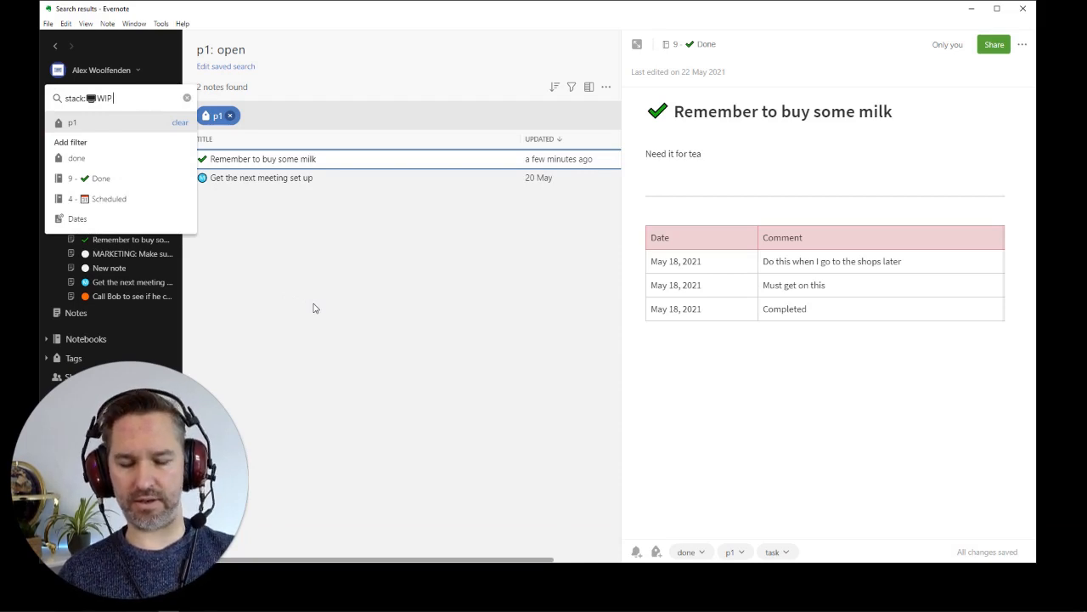
{"action": "type", "text": "-tag:done"}
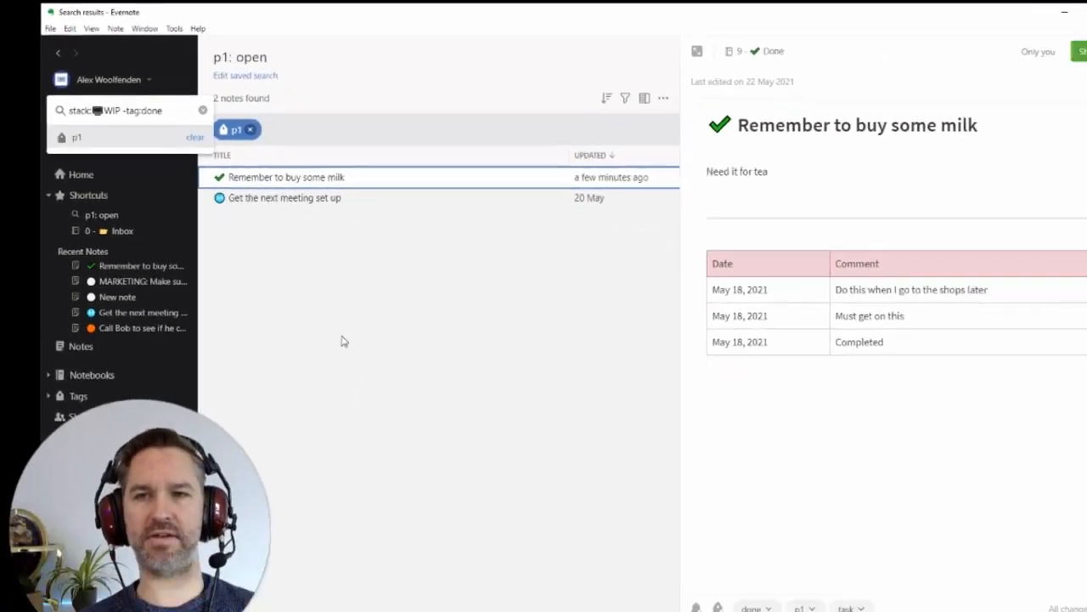
{"action": "key", "text": "Return"}
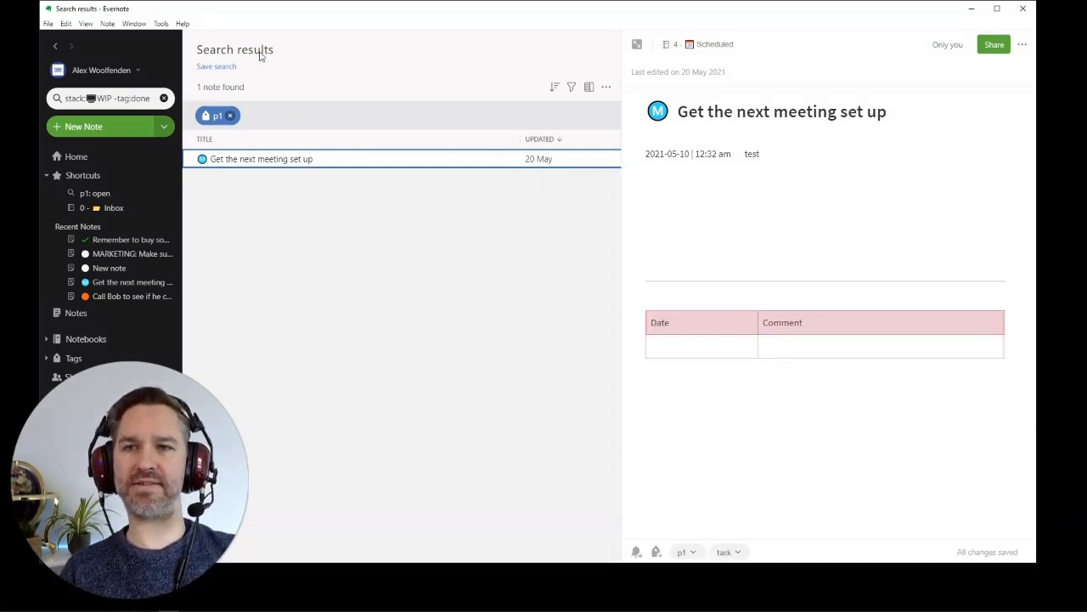
- Save the search as "p1: open -tag done" with a shortcut, and move that shortcut above the Inbox shortcut
{"action": "left_click", "coordinate": [219, 67]}
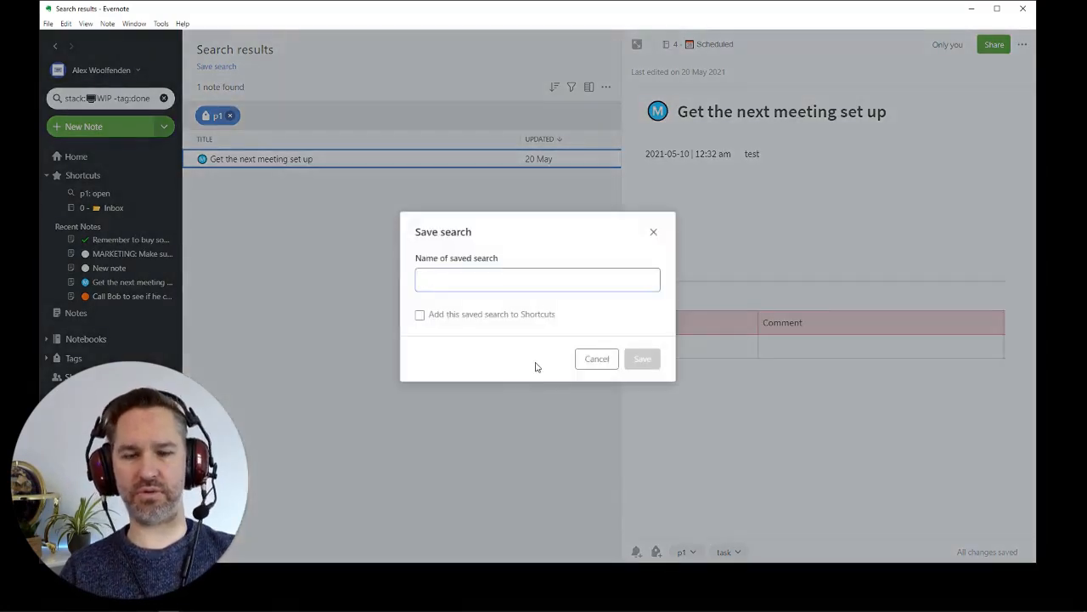
{"action": "type", "text": "p1"}
{"action": "type", "text": ": open"}
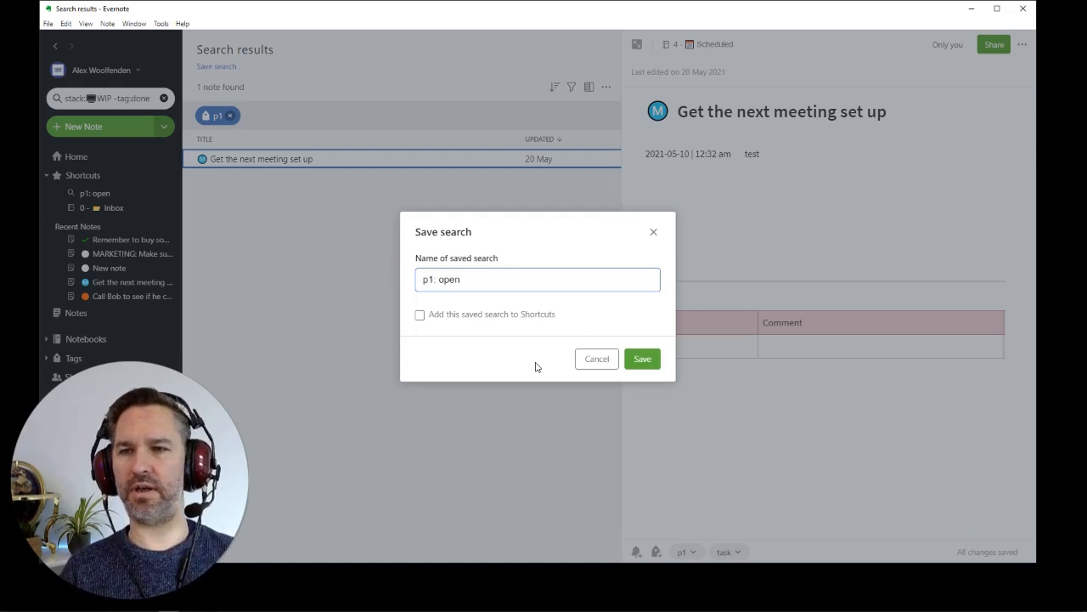
{"action": "type", "text": " -tag done"}
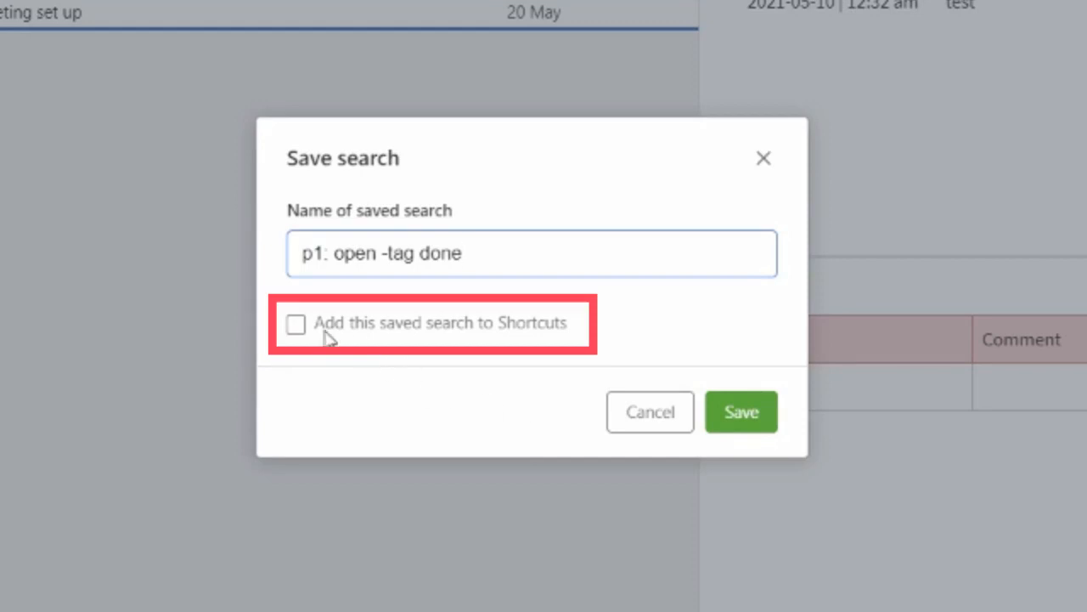
{"action": "left_click", "coordinate": [294, 326]}
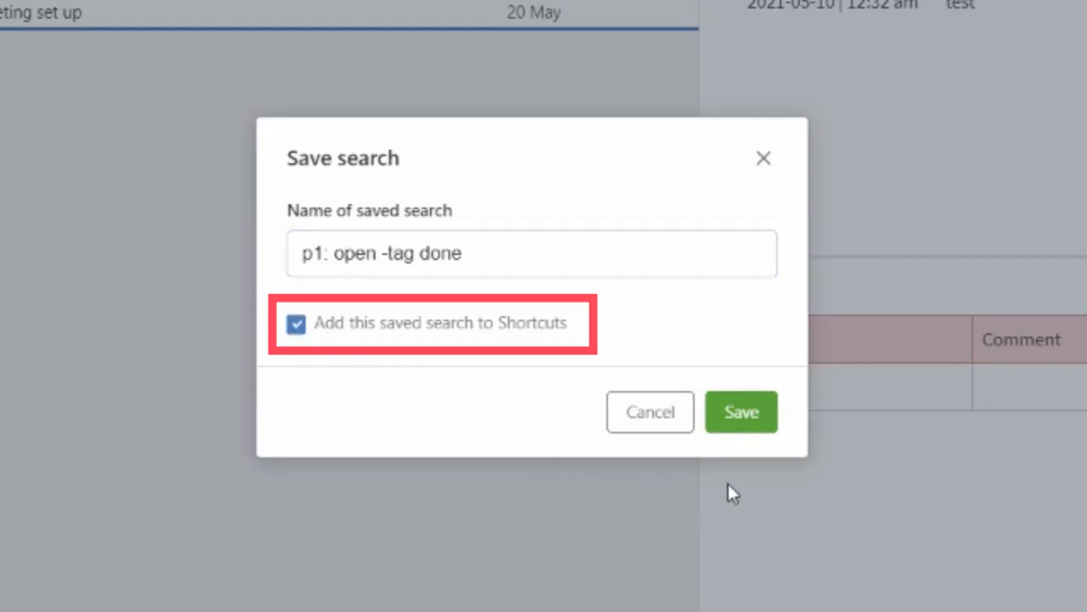
{"action": "left_click", "coordinate": [751, 421]}
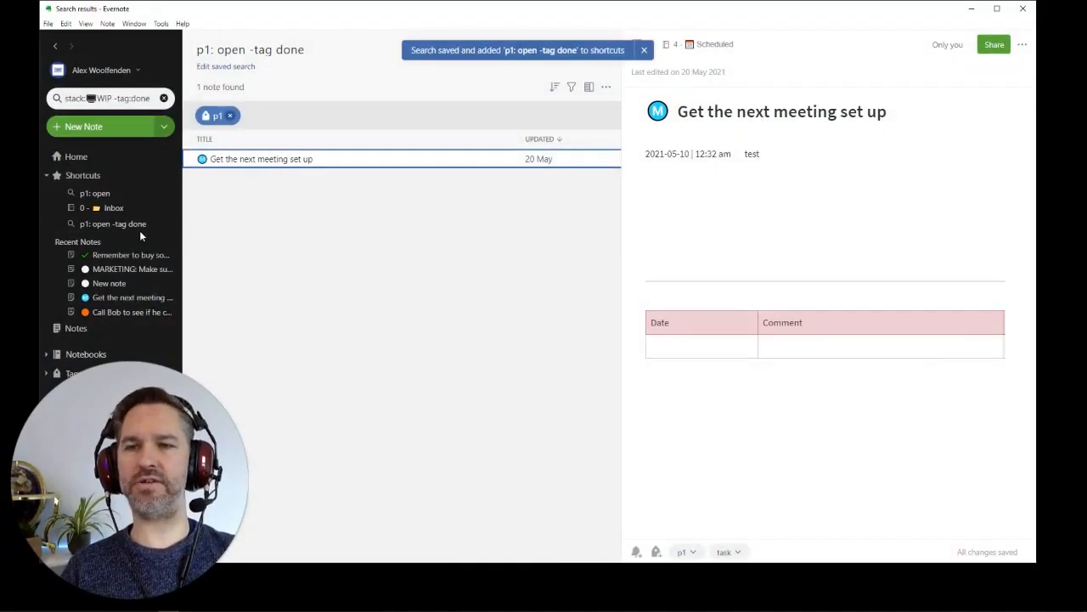
{"action": "left_click_drag", "start_coordinate": [135, 222], "coordinate": [119, 209]}
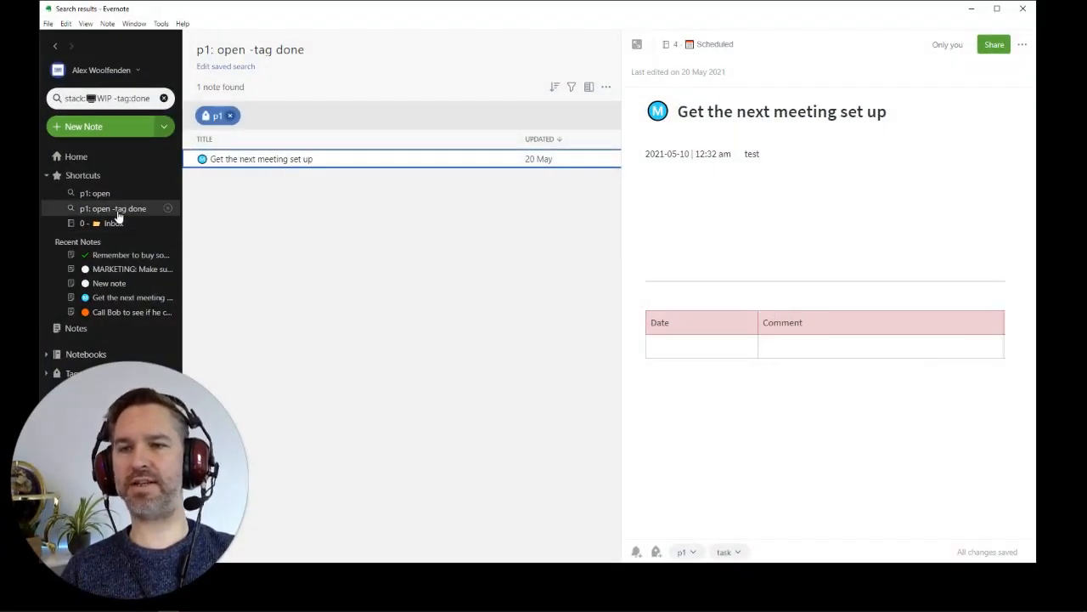